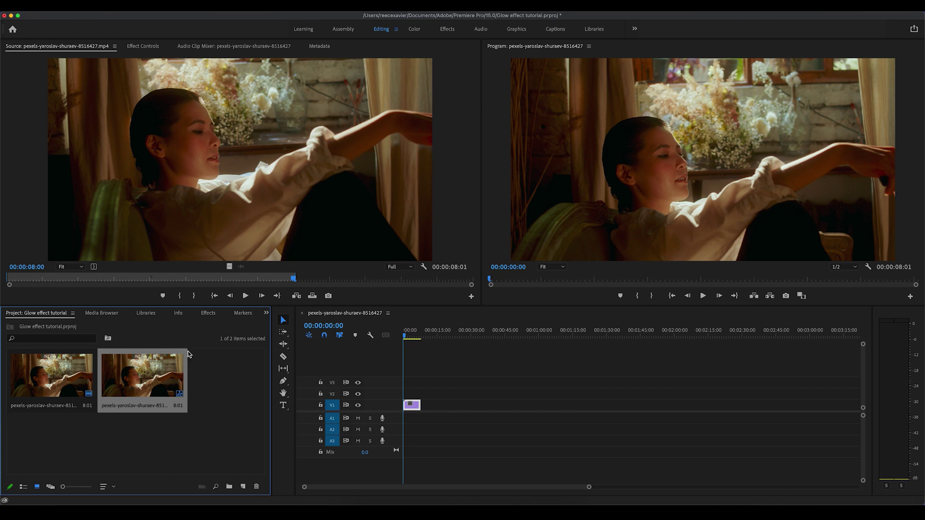
Create a new adjustment layer at 4096 × 2160, 24.00 fps, with square pixels.
click(80, 10)
mouse_move(84, 18)
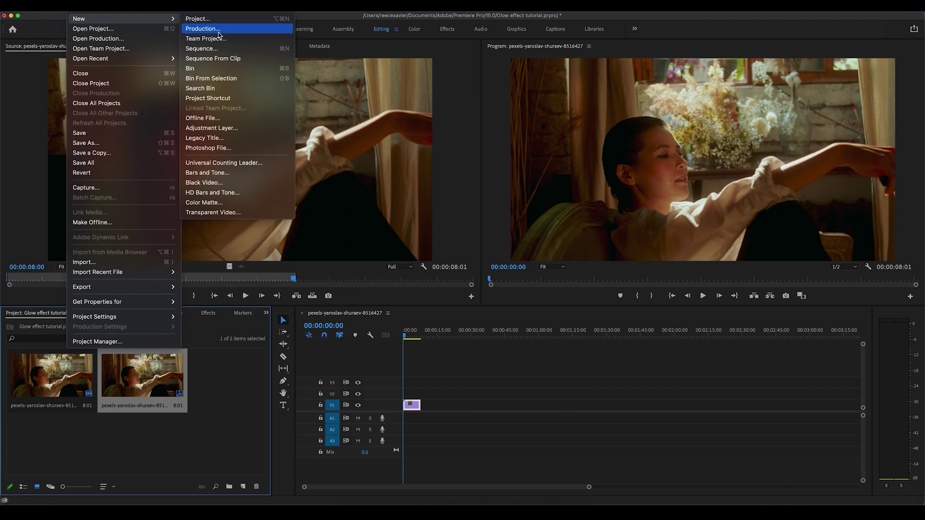
click(221, 129)
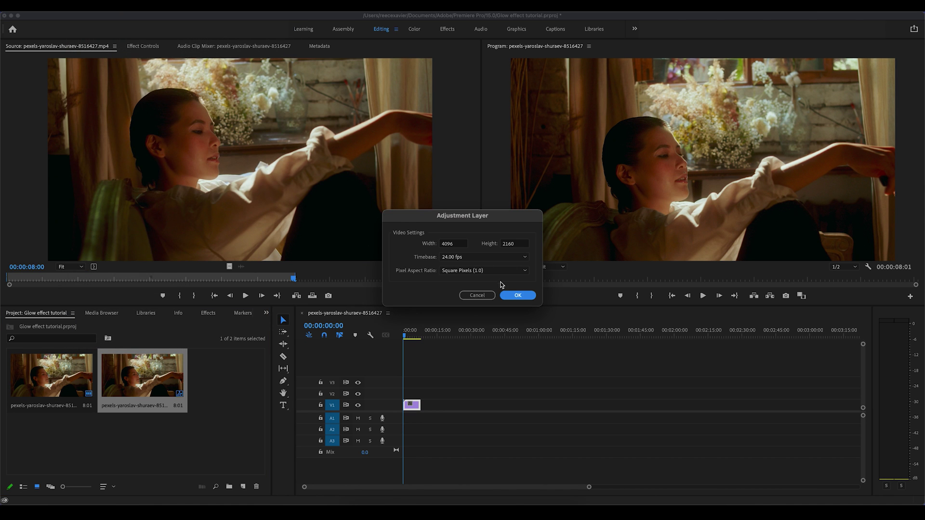
click(518, 295)
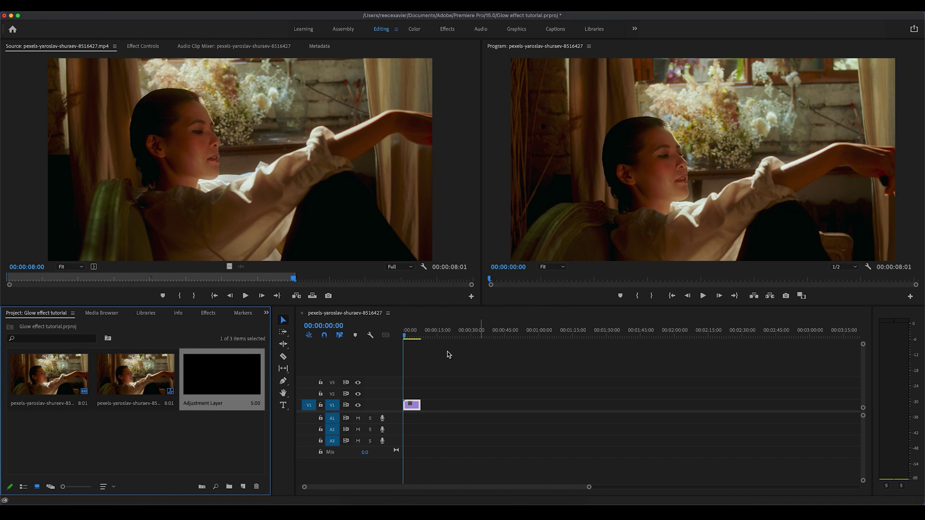
Place the adjustment layer on track V2 above the video clip and extend it to the clip's full length.
double_click(210, 377)
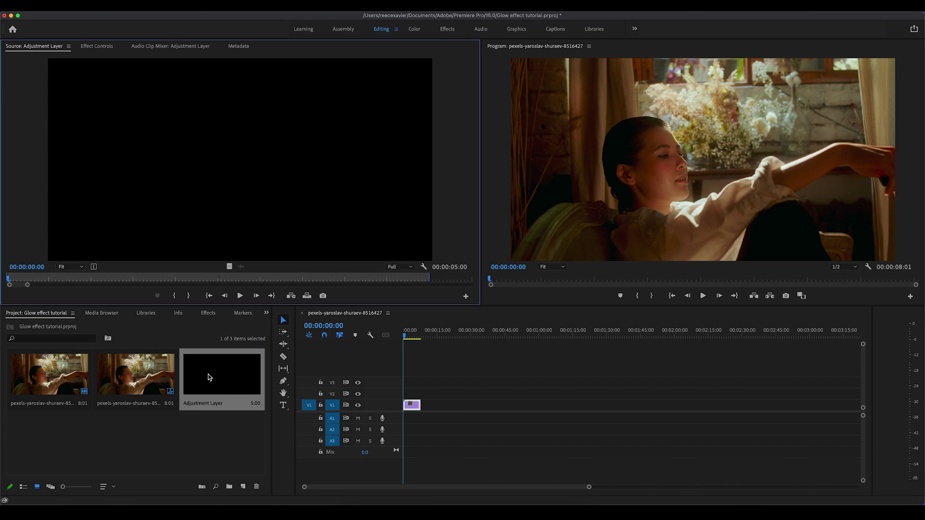
drag(229, 265, 422, 394)
drag(588, 487, 500, 477)
scroll(500, 477, down, 2)
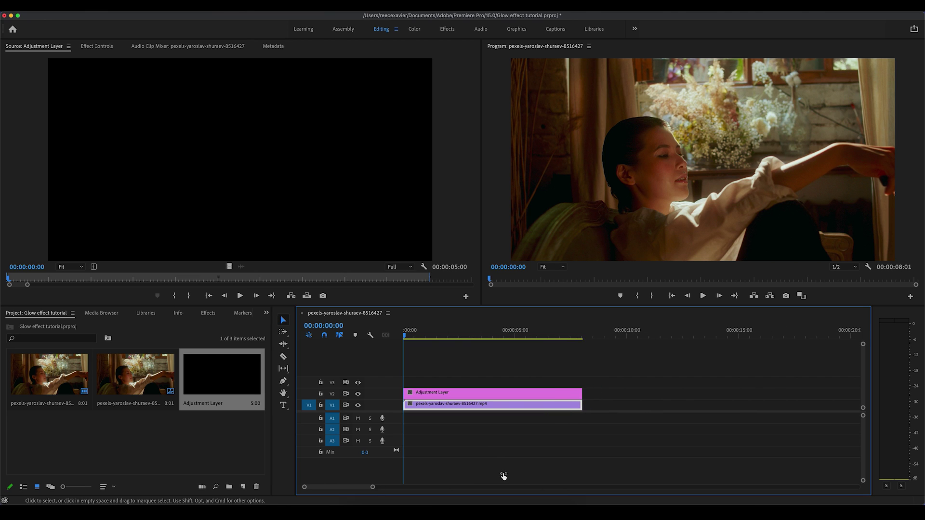
Find the Gaussian Blur effect and apply it to the adjustment layer on V2.
key(shift+5)
click(450, 395)
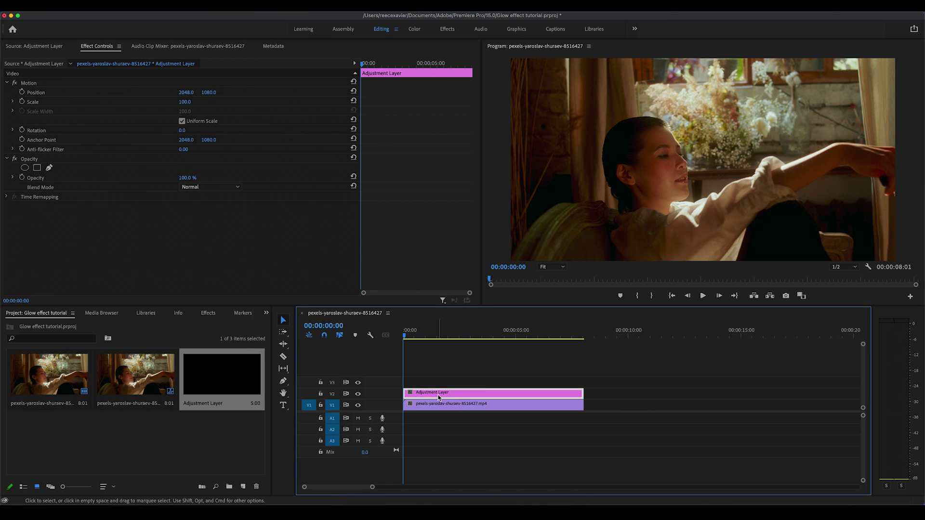
click(208, 314)
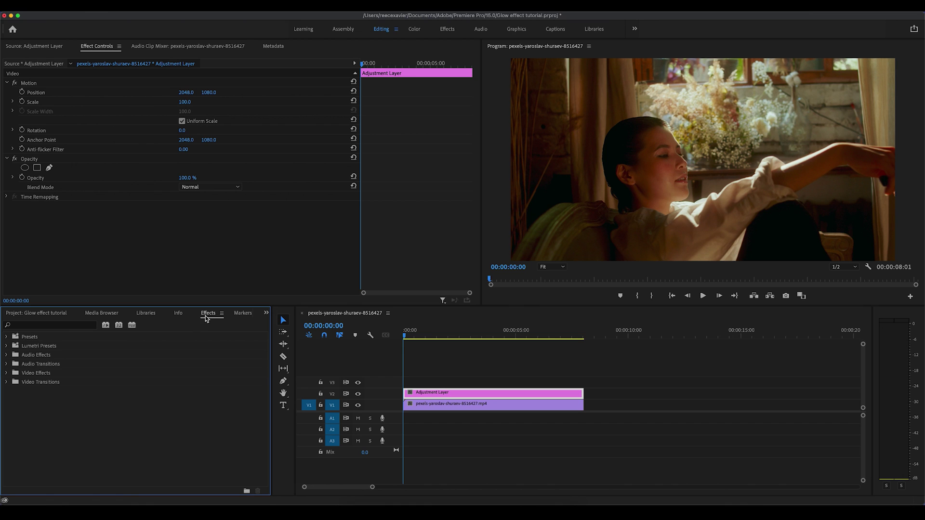
click(79, 324)
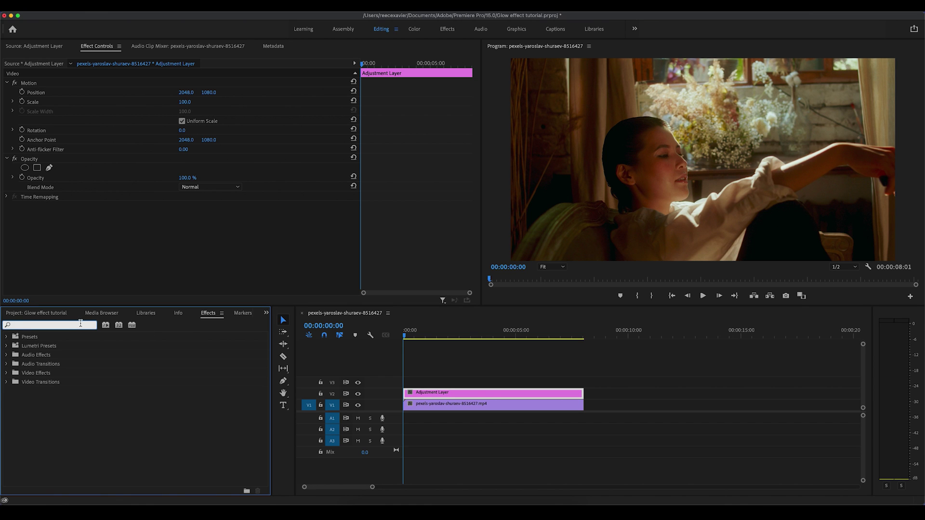
text(gaussian)
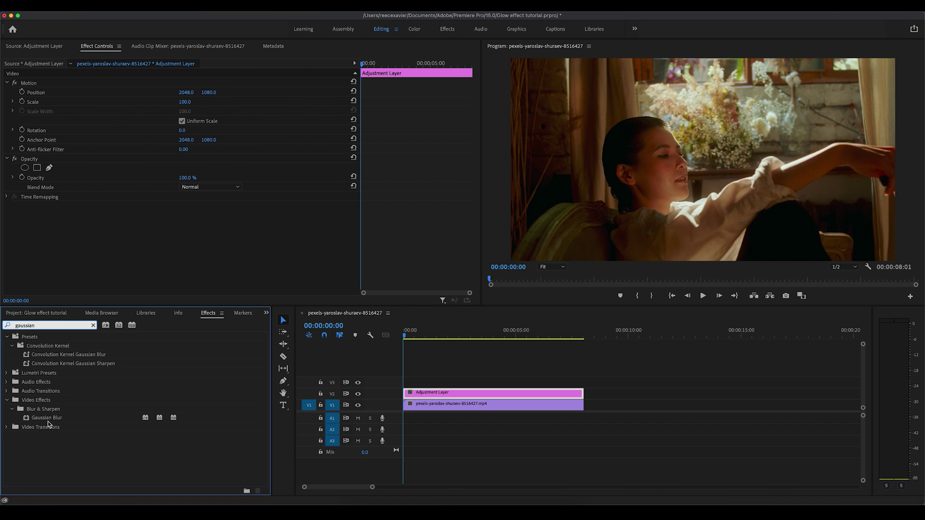
click(50, 419)
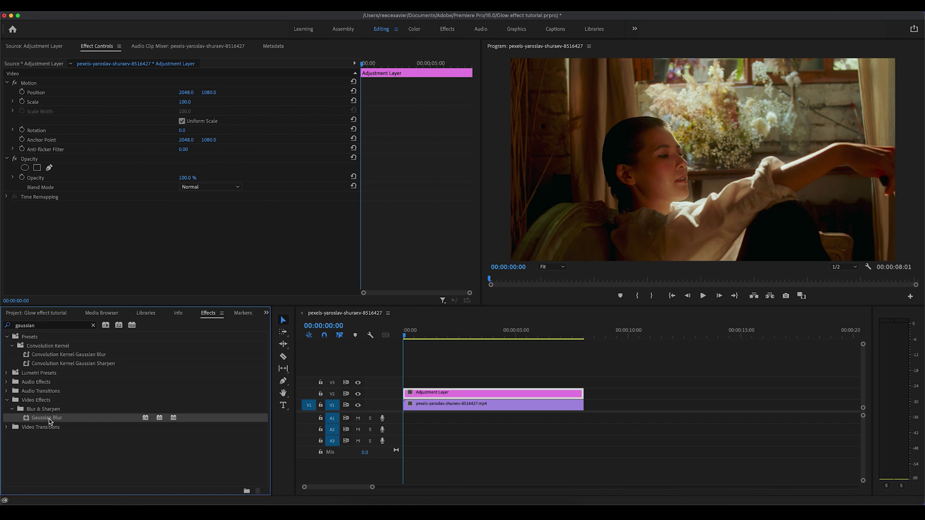
drag(47, 418, 429, 394)
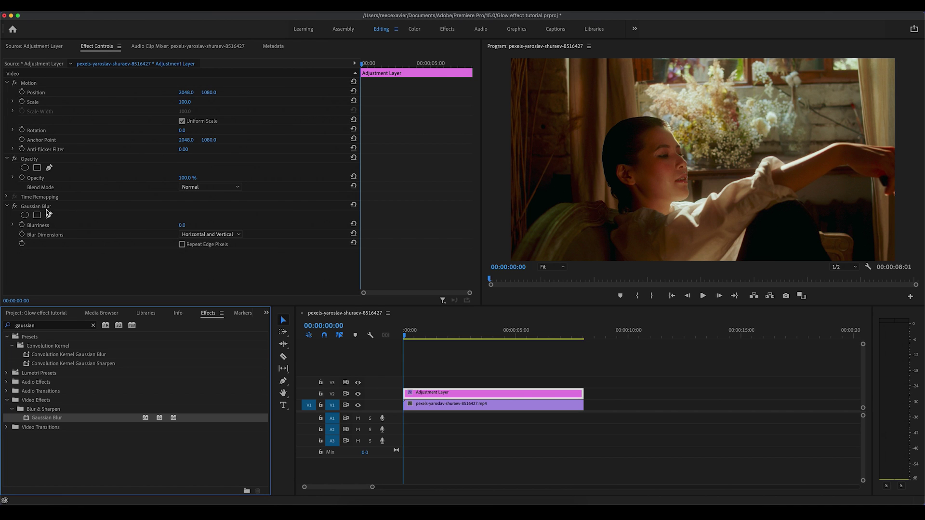
Set the Gaussian Blur's Blurriness to about 126 and enable Repeat Edge Pixels.
click(182, 226)
mouse_move(182, 226)
mouse_down()
mouse_move(236, 226)
mouse_move(186, 226)
mouse_up()
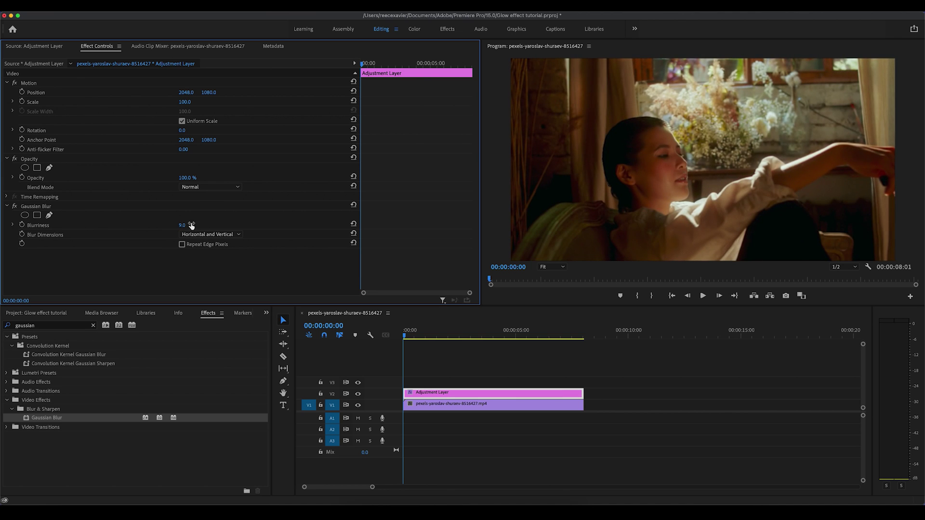
drag(182, 226, 214, 225)
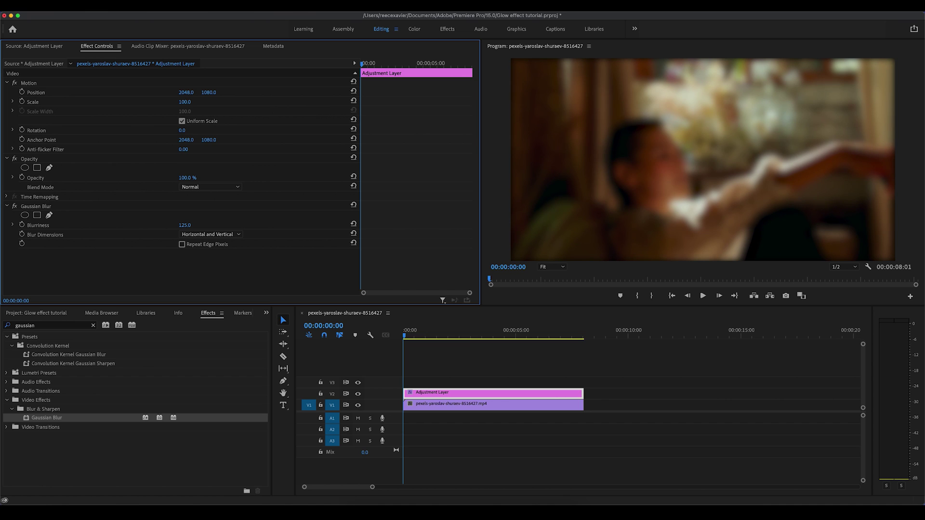
click(182, 245)
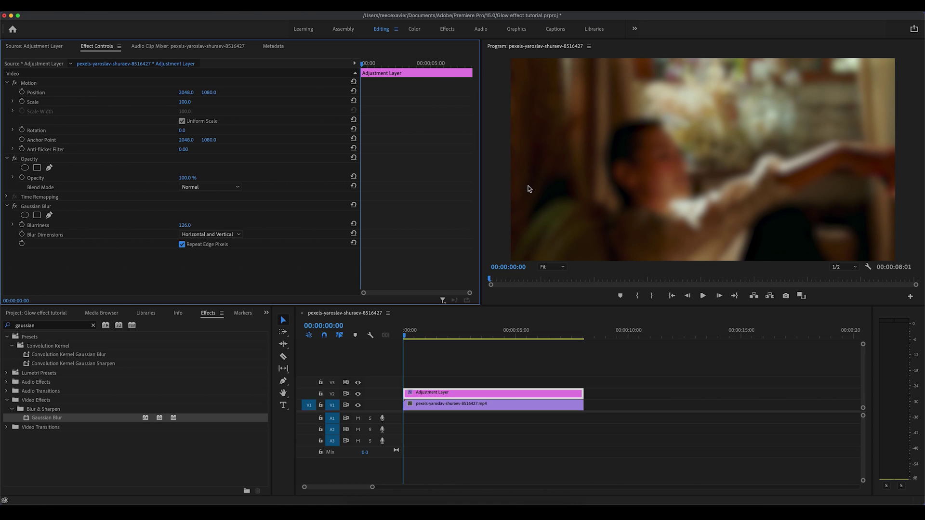
Toggle Repeat Edge Pixels off and back on to compare the frame edges, and lower the Blurriness to 17.
click(640, 234)
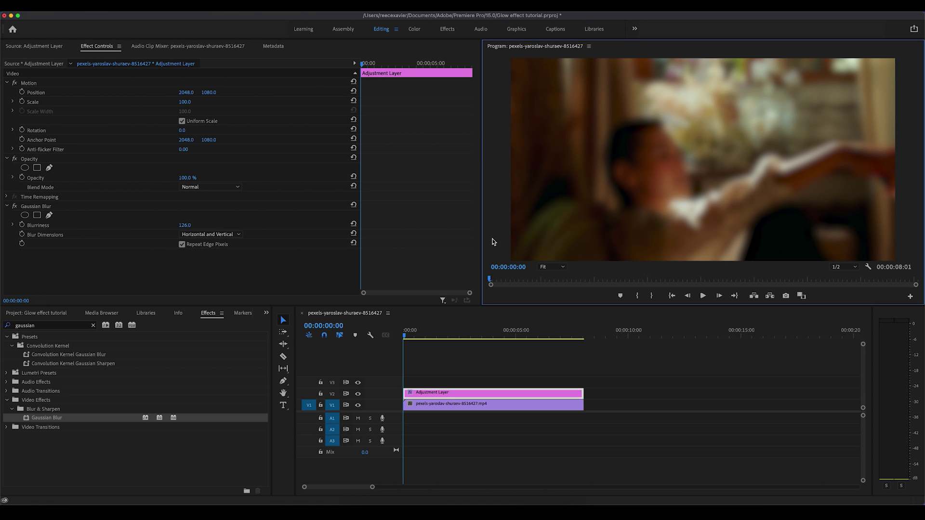
click(181, 244)
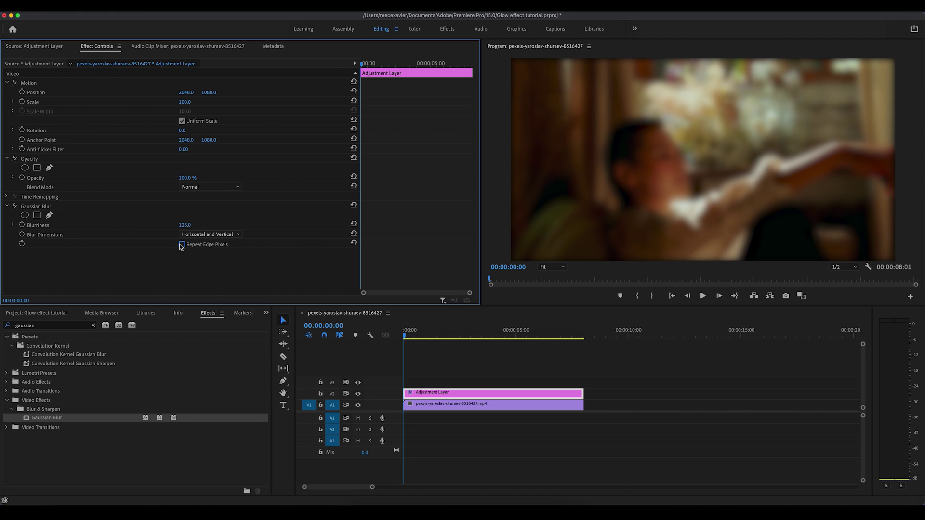
click(182, 244)
drag(188, 226, 136, 225)
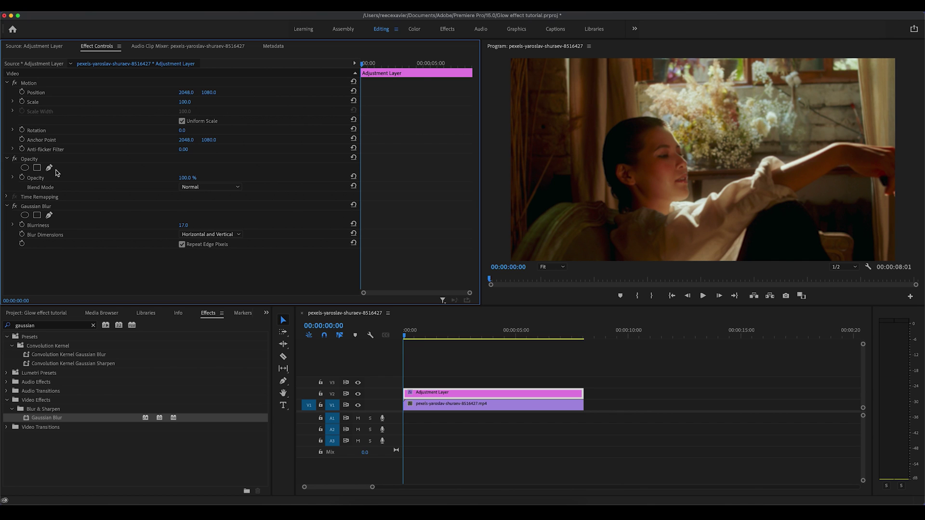
Set the adjustment layer's Opacity to 50% and its Gaussian Blur Blurriness to about 74.
click(188, 178)
key(BackSpace)
text(50)
key(Return)
drag(184, 225, 173, 225)
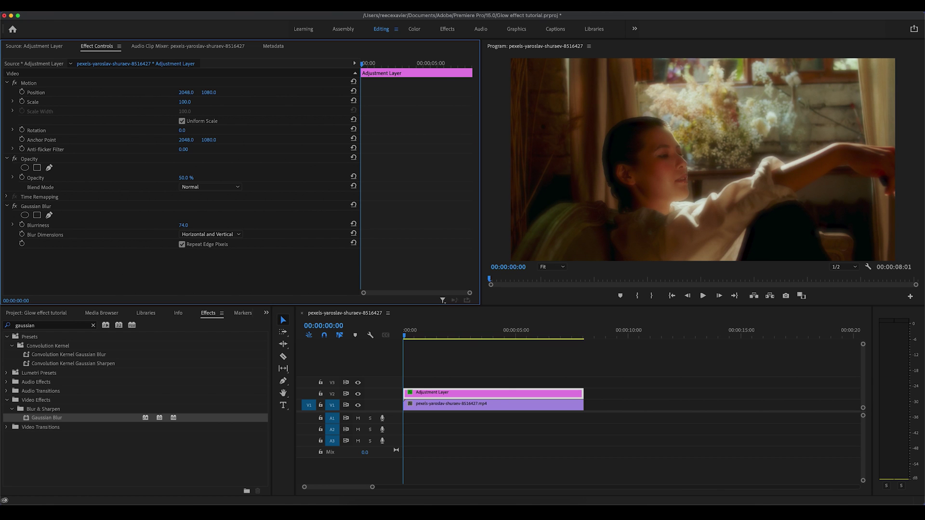
Try the Screen, Overlay and Color Dodge blend modes on the adjustment layer and restore Normal.
click(192, 187)
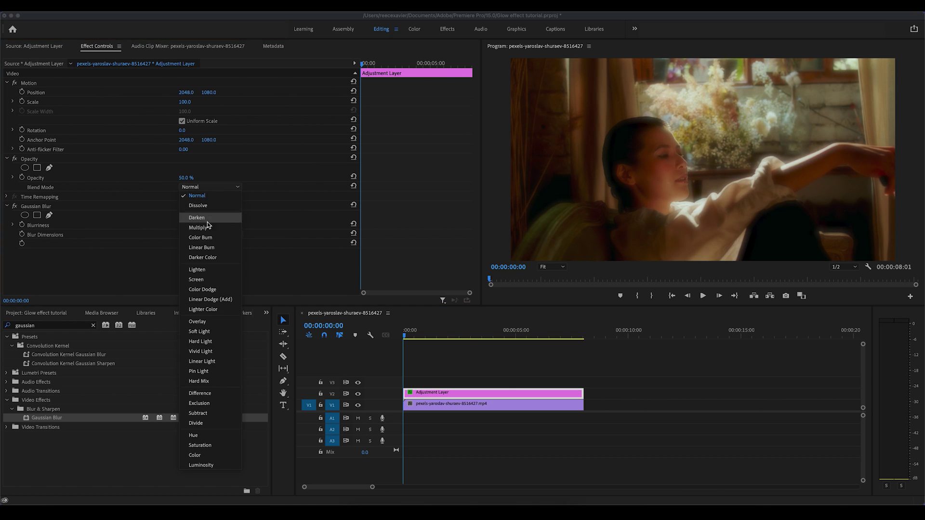
click(203, 280)
click(219, 187)
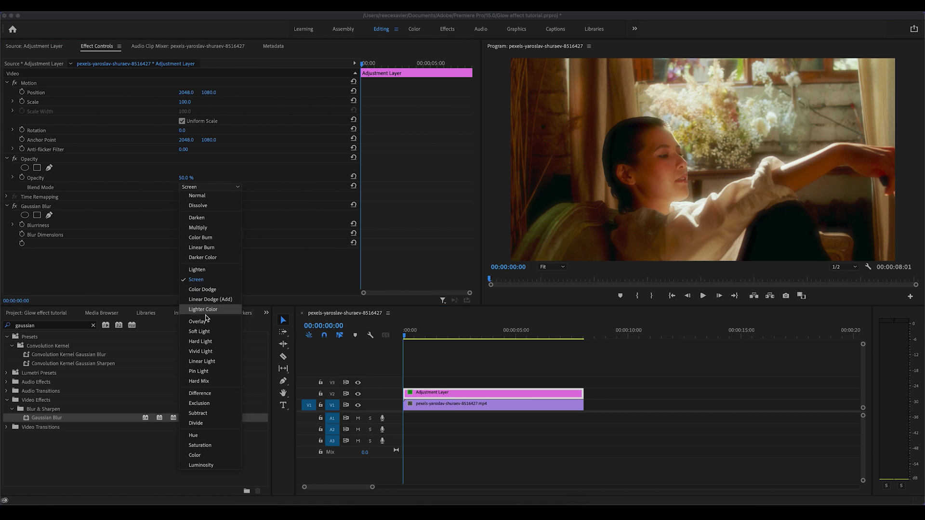
click(206, 320)
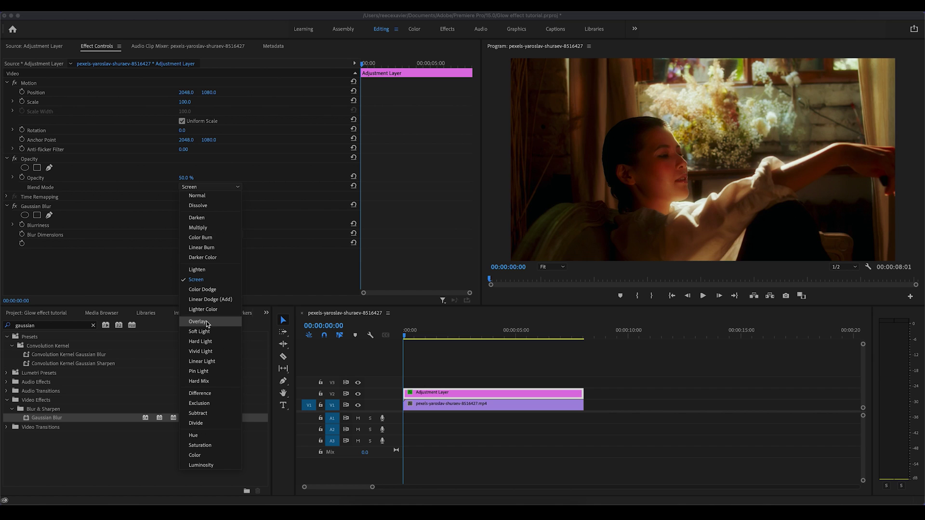
click(203, 188)
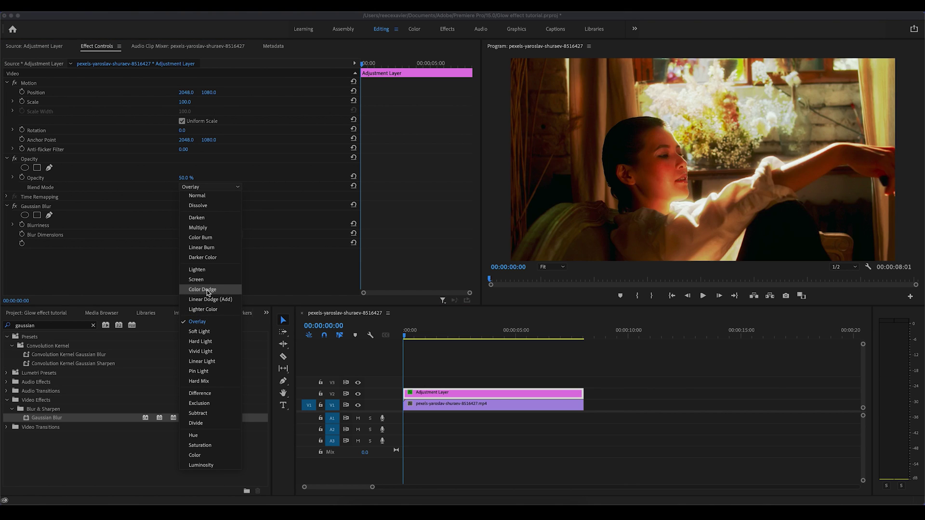
click(206, 290)
click(209, 190)
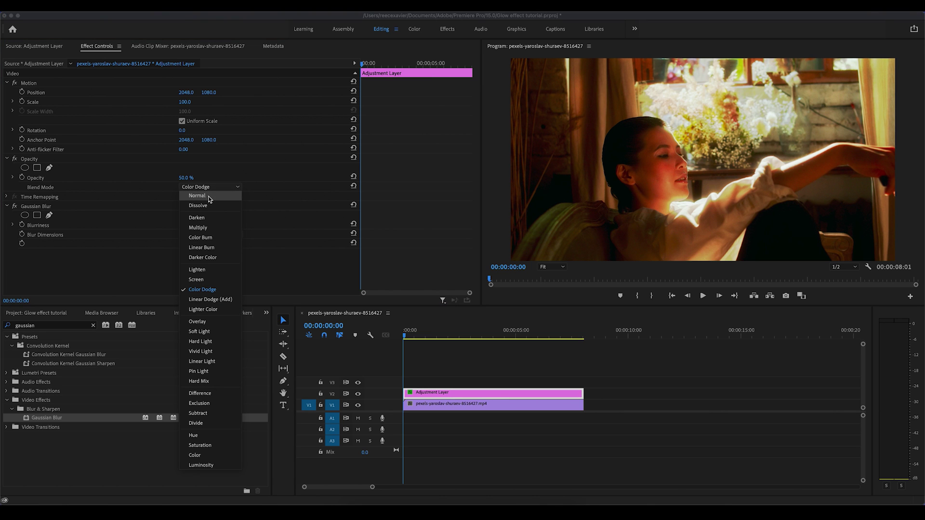
click(208, 196)
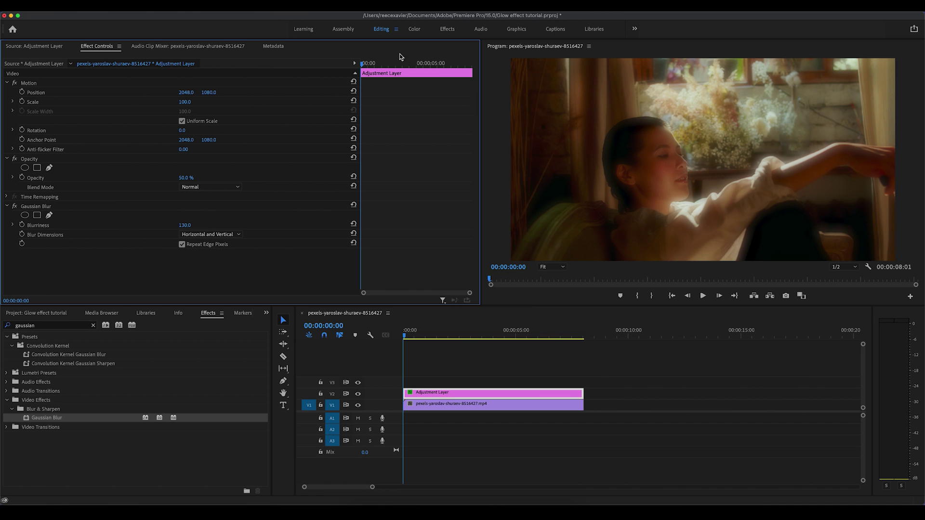
In Lumetri Color, set the adjustment layer's Contrast to 33.7, Exposure to 1.6 and Temperature to 0.
click(414, 30)
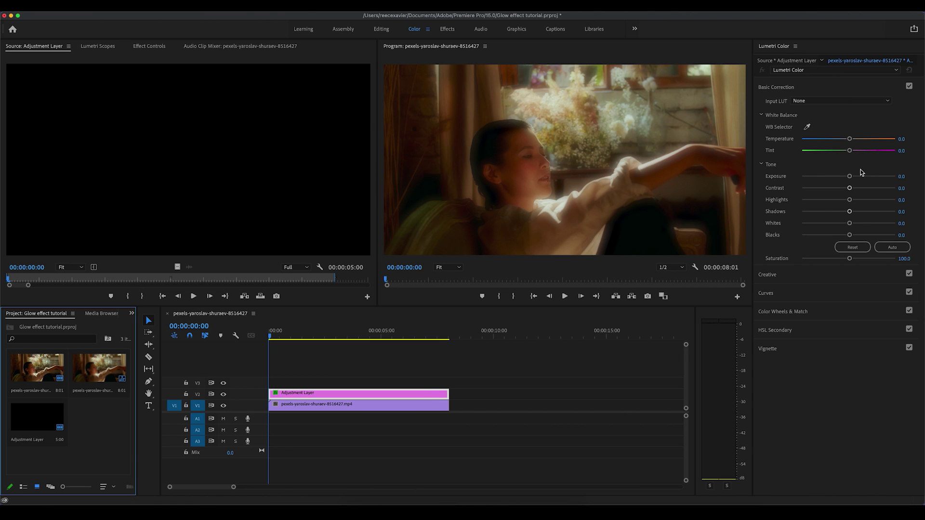
mouse_move(851, 189)
mouse_down()
mouse_move(880, 189)
mouse_move(832, 189)
mouse_move(870, 189)
mouse_move(838, 189)
mouse_move(861, 190)
mouse_up()
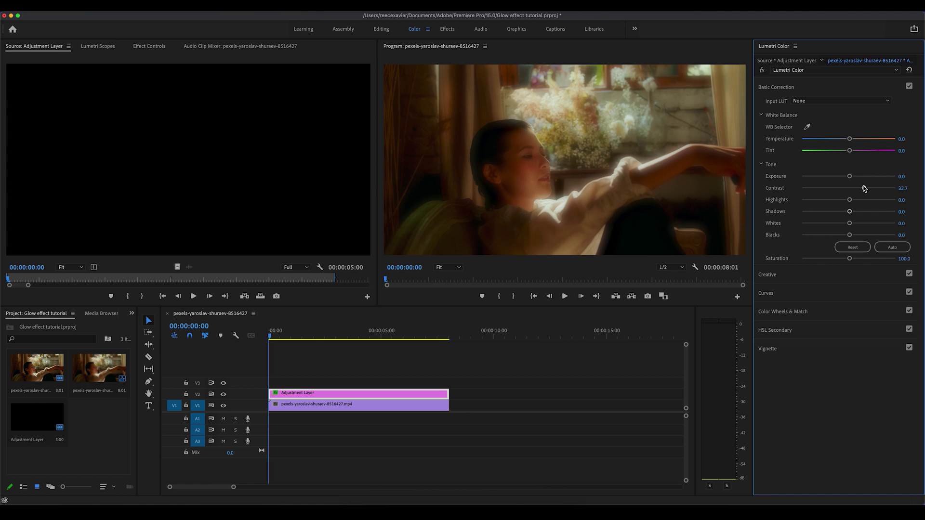
drag(850, 177, 865, 178)
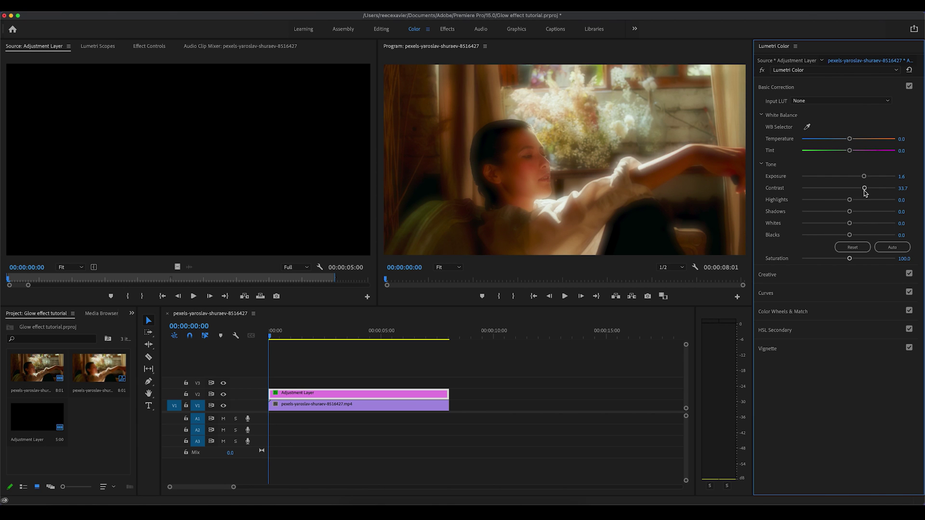
mouse_move(850, 140)
mouse_down()
mouse_move(829, 141)
mouse_move(867, 141)
mouse_move(850, 140)
mouse_up()
click(908, 139)
text(0)
key(Return)
Return to the Editing workspace, compare the footage with track V2 hidden and shown, and play back the sequence.
click(379, 29)
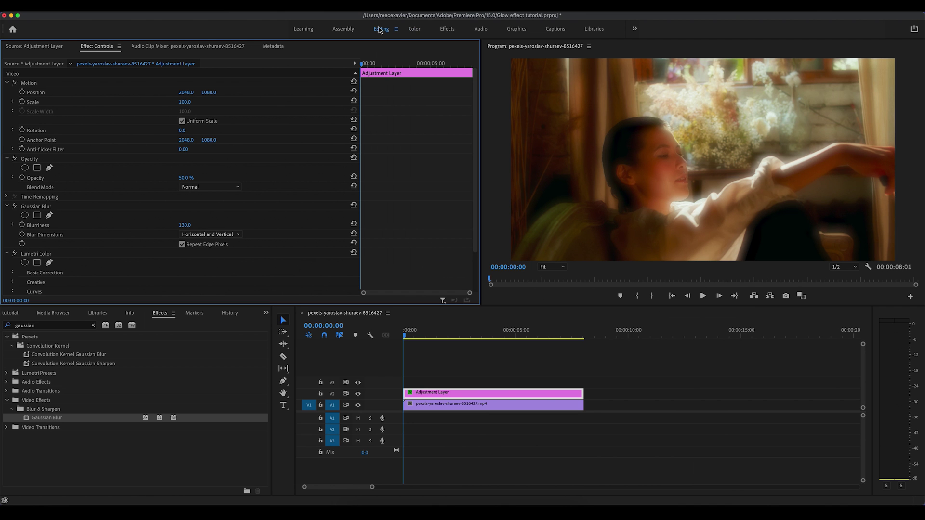
click(358, 394)
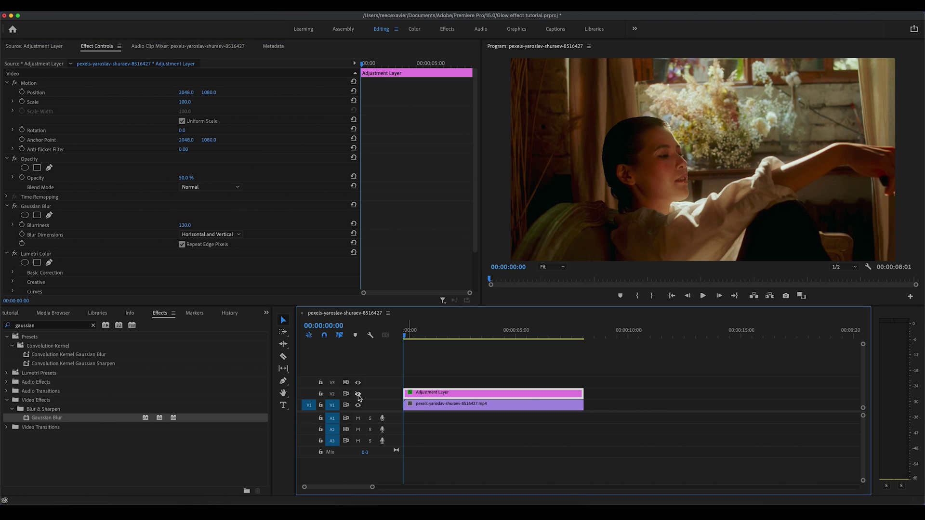
click(358, 395)
click(358, 395)
click(358, 394)
key(space)
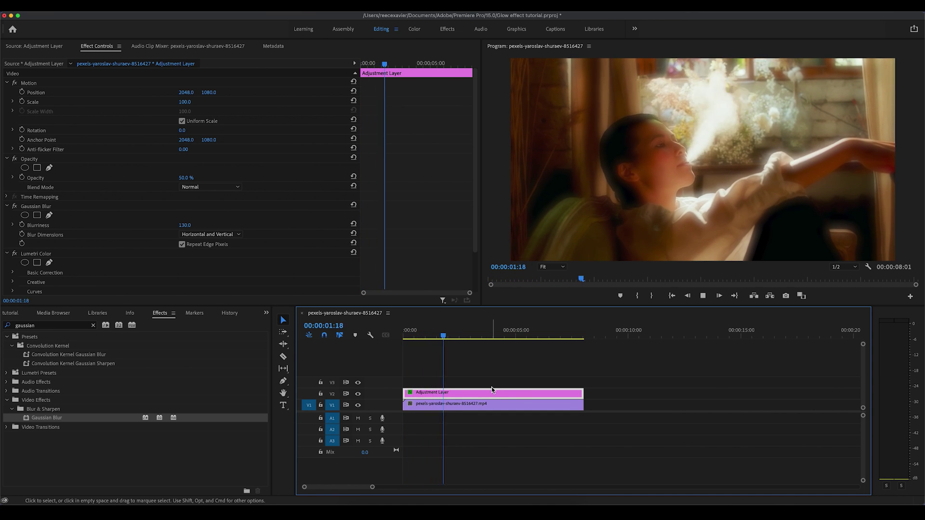
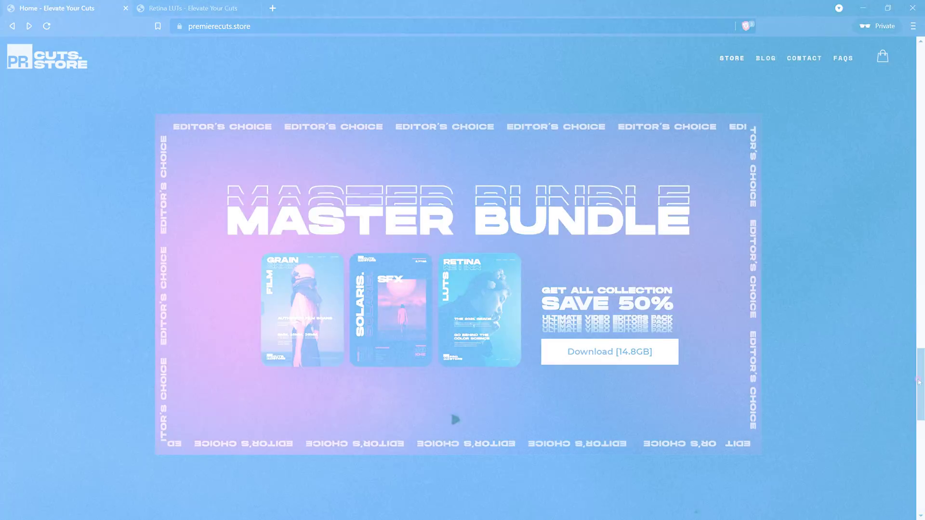
Switch to the browser and look over the Retina LUTs product on premierecuts.store.
scroll(921, 307, up, 10)
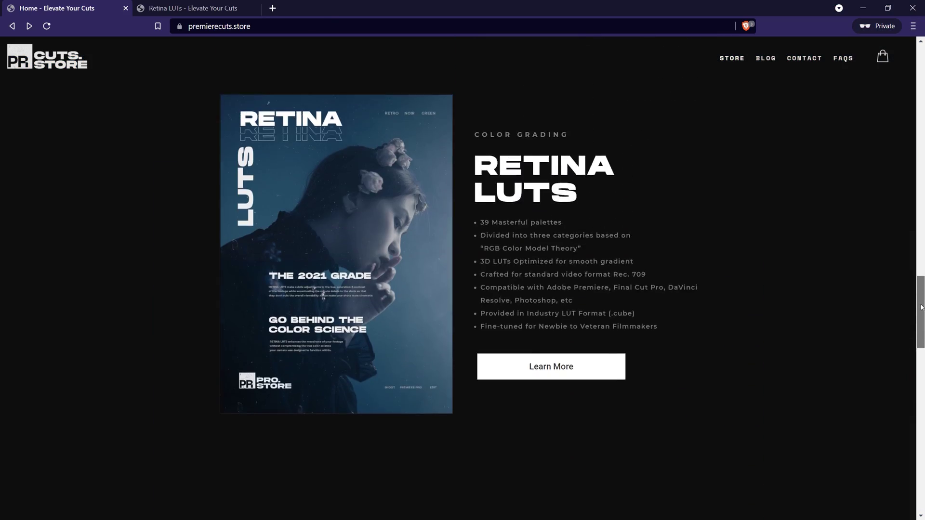
key(ctrl+Tab)
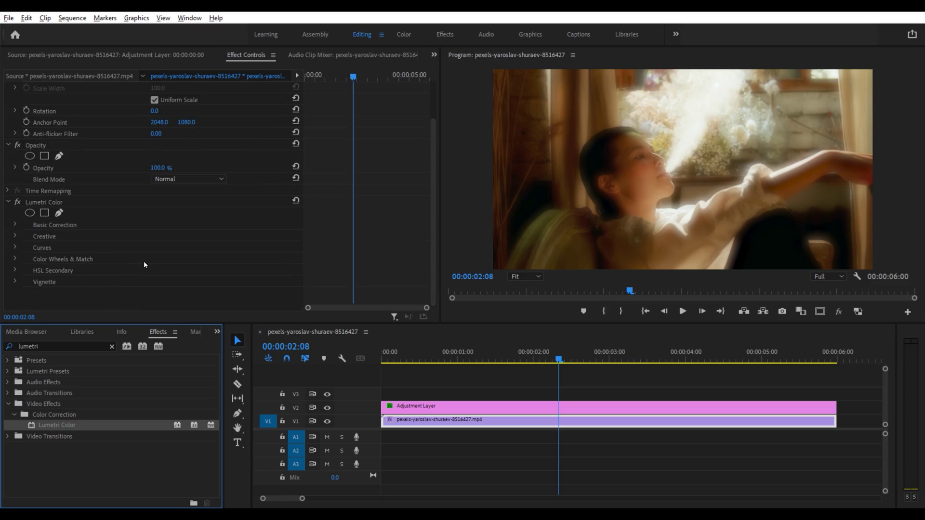
In the footage clip's Lumetri Color Creative settings, load Spica _REC709.cube from the 2. Noir Green folder as the Look.
click(15, 237)
scroll(249, 119, down, 5)
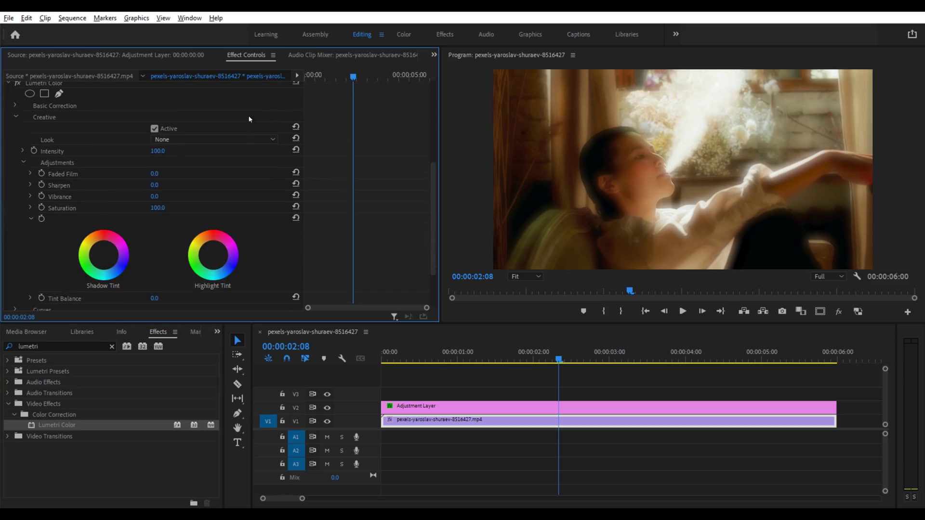
click(245, 140)
click(242, 172)
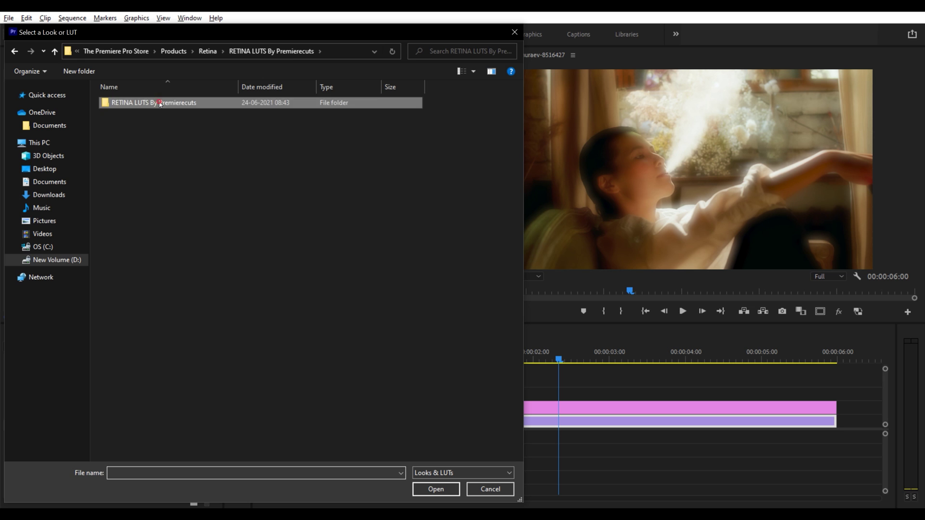
double_click(144, 114)
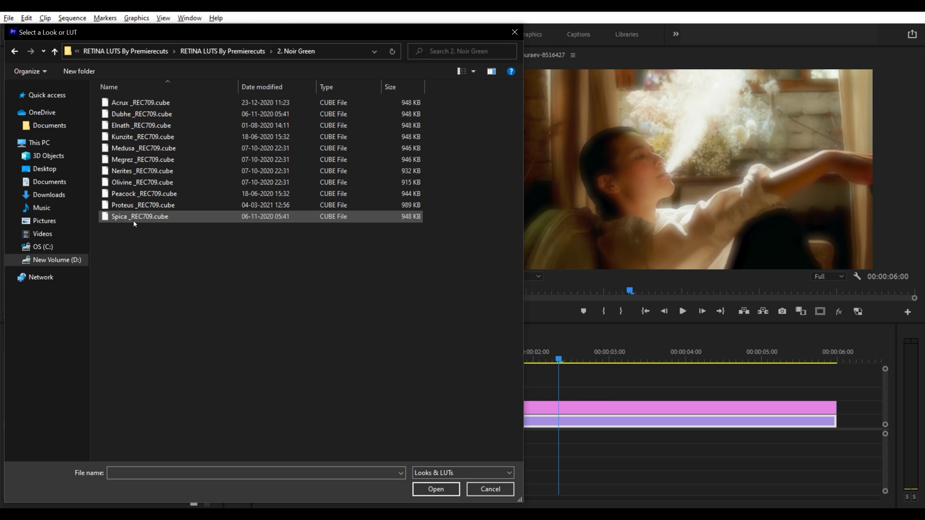
click(435, 489)
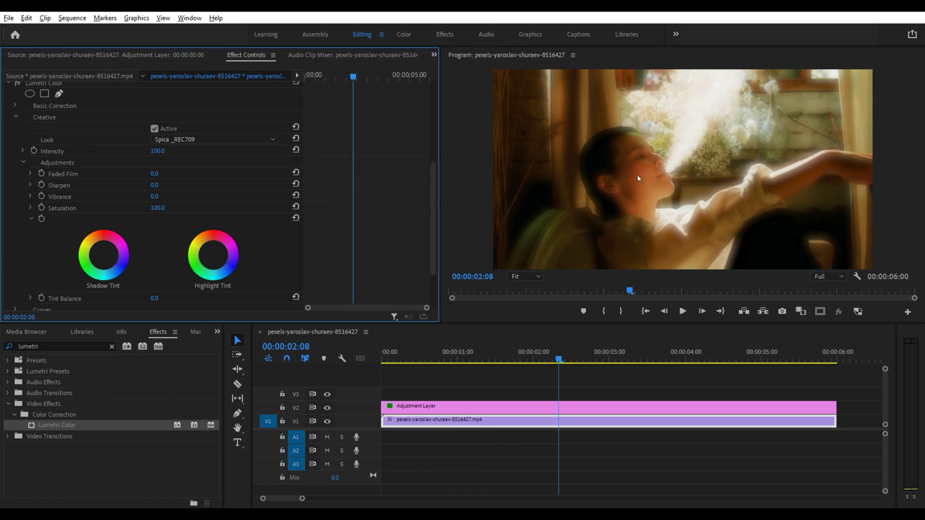
Compare the footage with the clip's Lumetri Color effect disabled and enabled, leaving it enabled.
scroll(20, 104, up, 2)
click(18, 117)
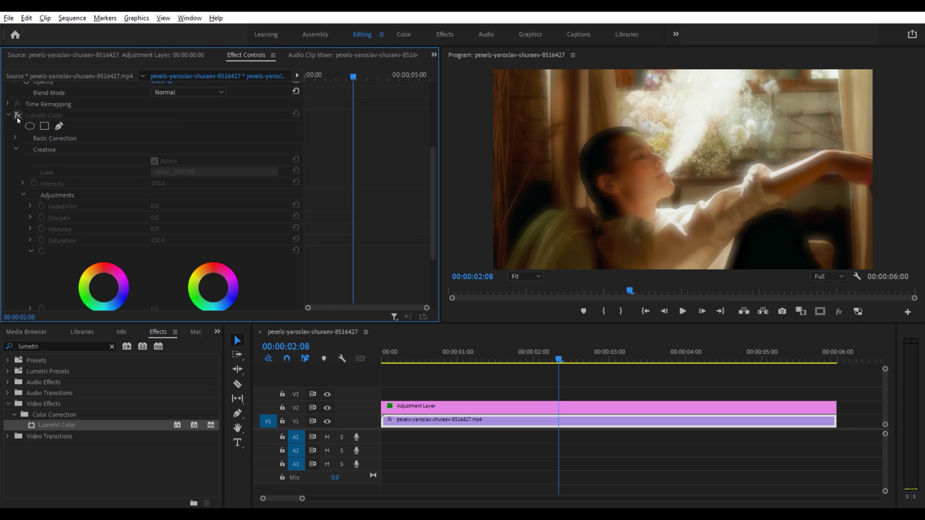
click(18, 117)
click(18, 117)
click(18, 117)
Scrub through the graded footage in the maximized Program monitor, then restore the panel layout.
key(grave)
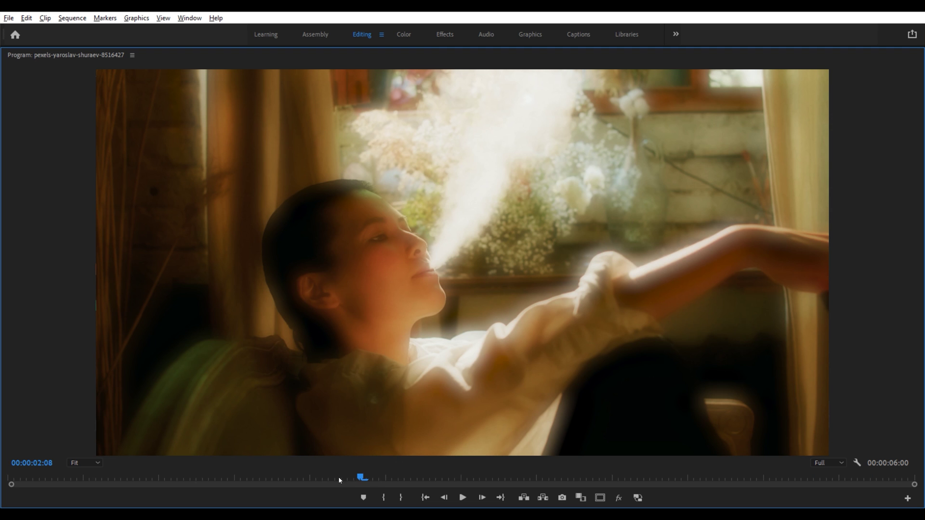
drag(212, 478, 408, 485)
key(grave)
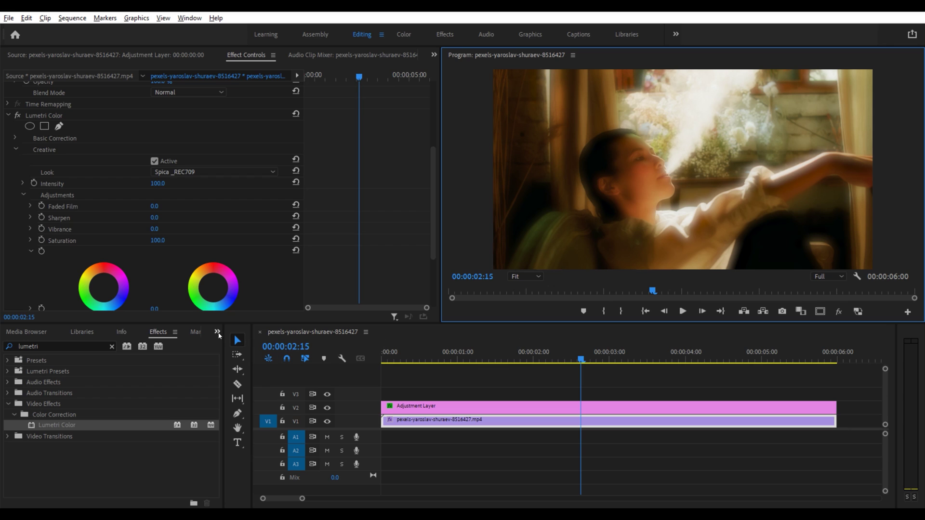
Switch to the browser and look over the Film Grain 4K-Pro product page on premierecuts.store.
click(229, 369)
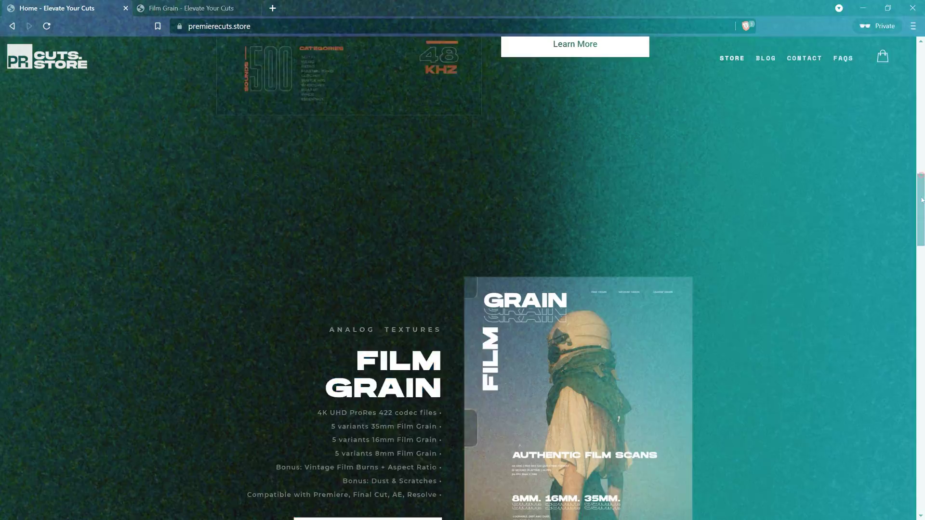
scroll(922, 216, down, 3)
key(ctrl+Tab)
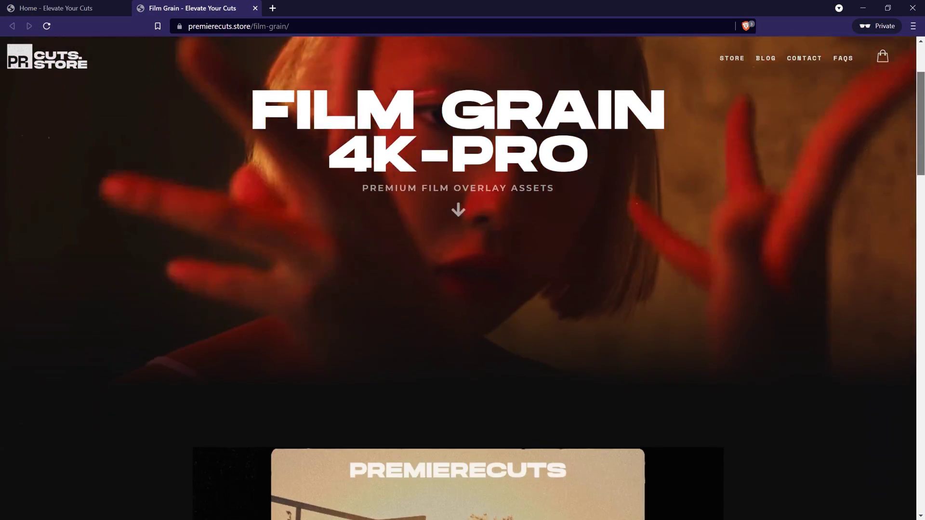
scroll(921, 216, down, 10)
scroll(921, 216, down, 2)
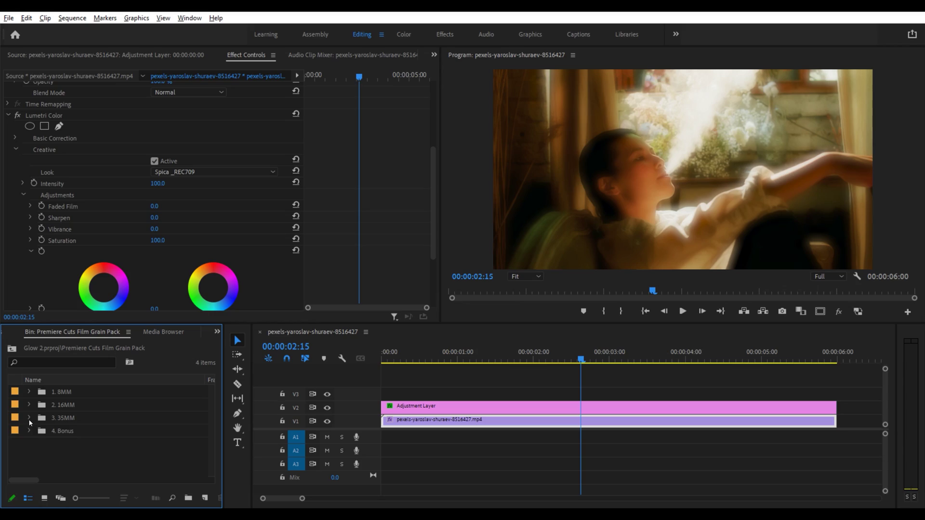
Place 35mm_Dirt & Scratches_Grain_Overlay.mov from the 3. 35MM bin at the start of track V3 and set its Scale to 107.
click(29, 418)
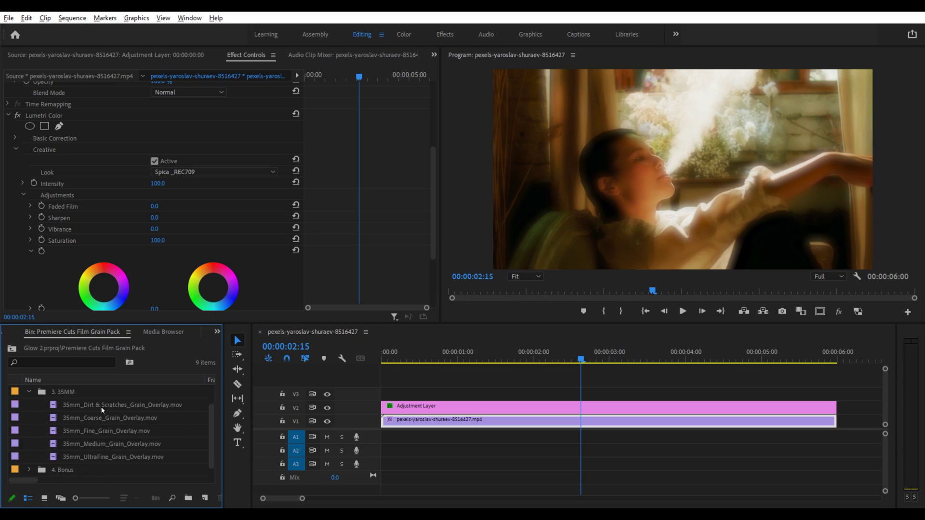
click(107, 408)
drag(54, 408, 385, 393)
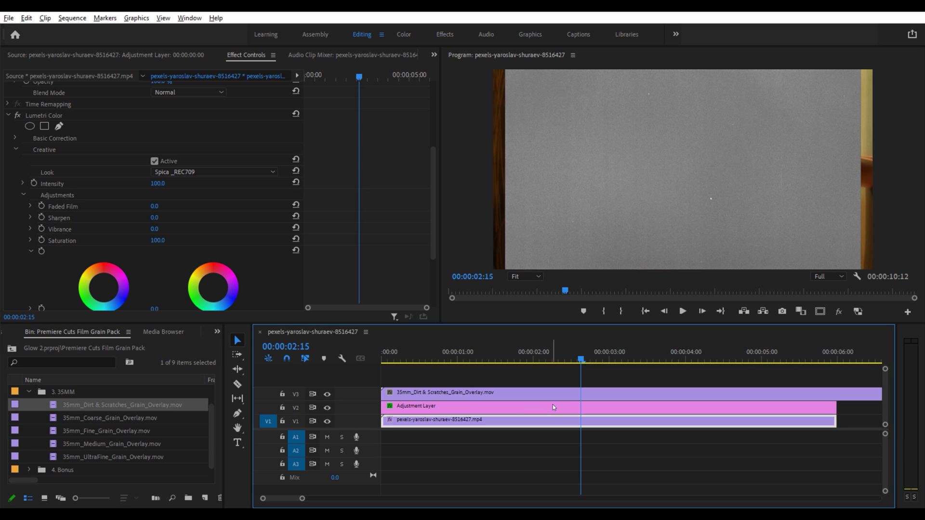
click(579, 394)
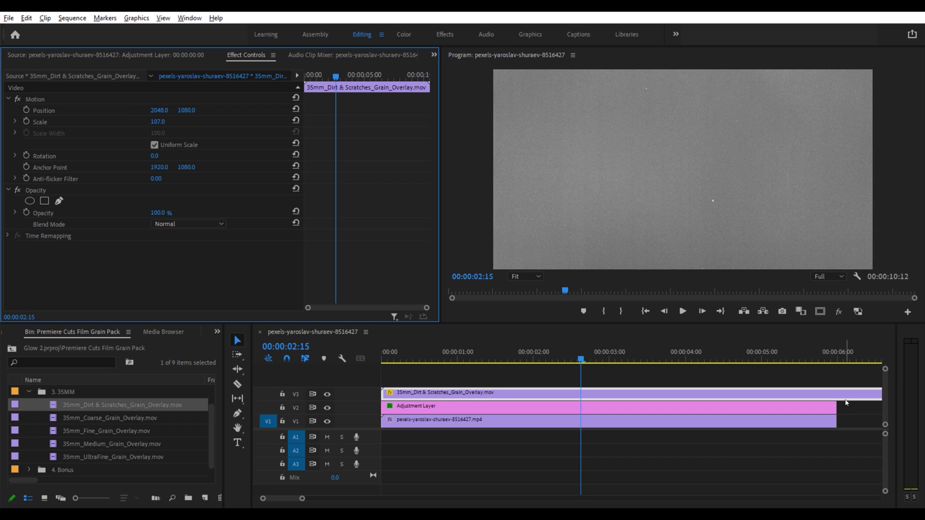
Trim the grain overlay to end with the footage at 00:00:06:00 and set its blend mode to Overlay.
click(841, 359)
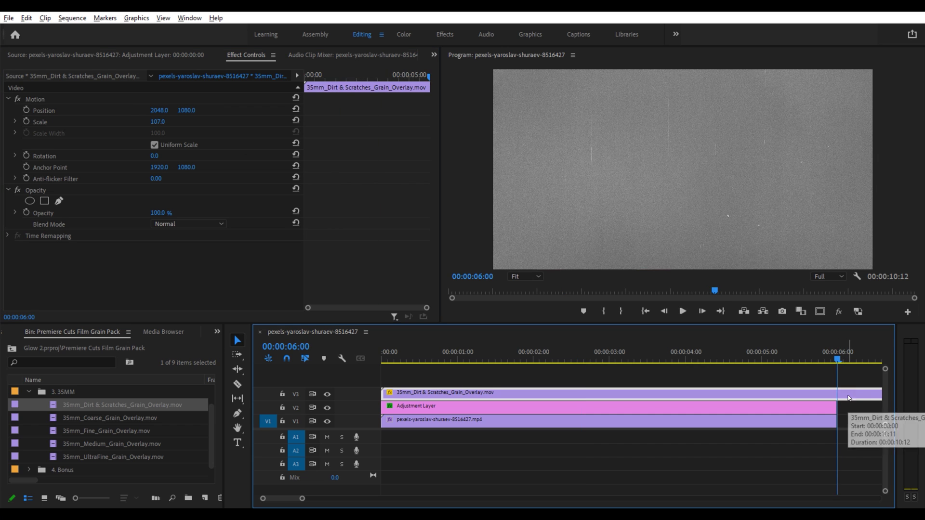
key(Delete)
drag(839, 359, 587, 353)
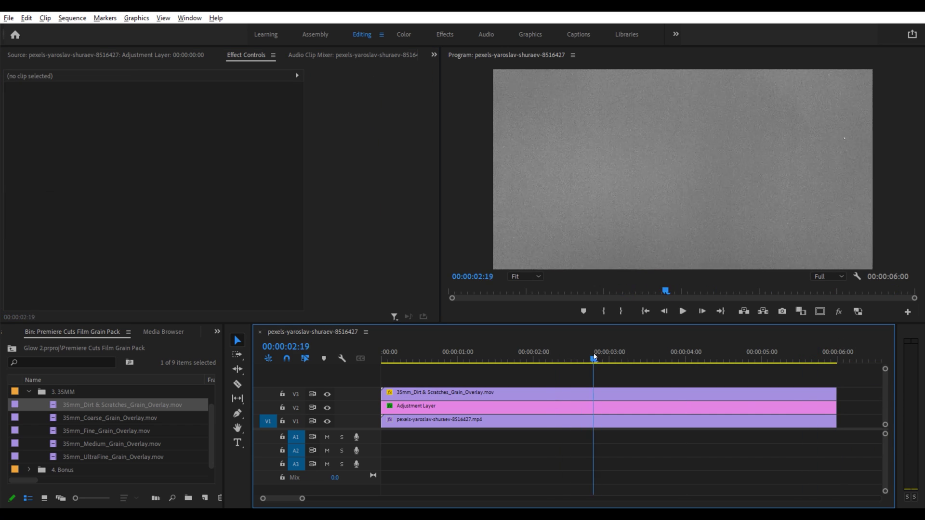
click(523, 394)
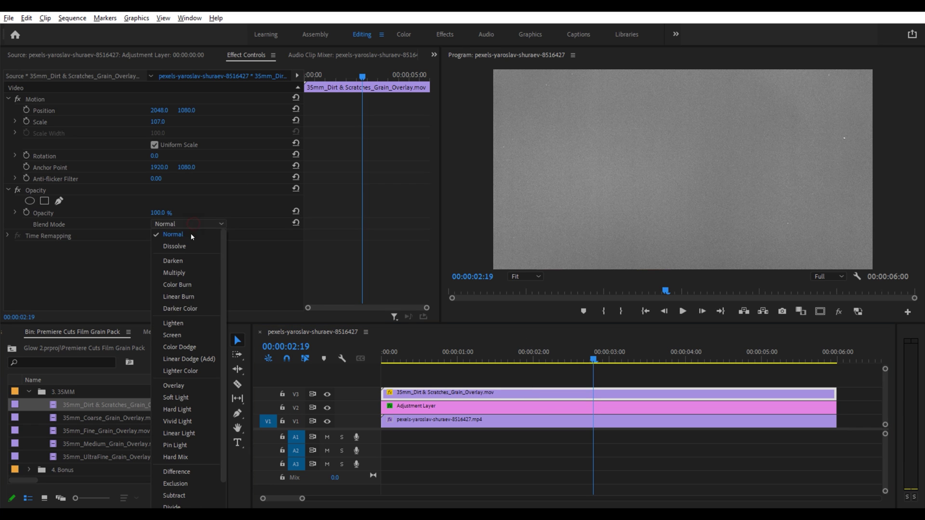
click(197, 385)
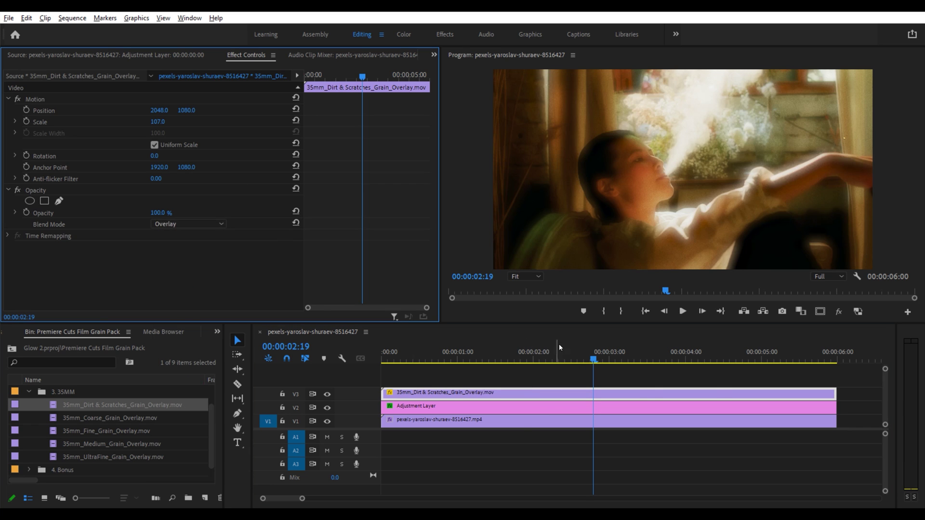
Play the sequence from the beginning in the maximized Program monitor to check the grain overlay.
key(grave)
key(Home)
key(space)
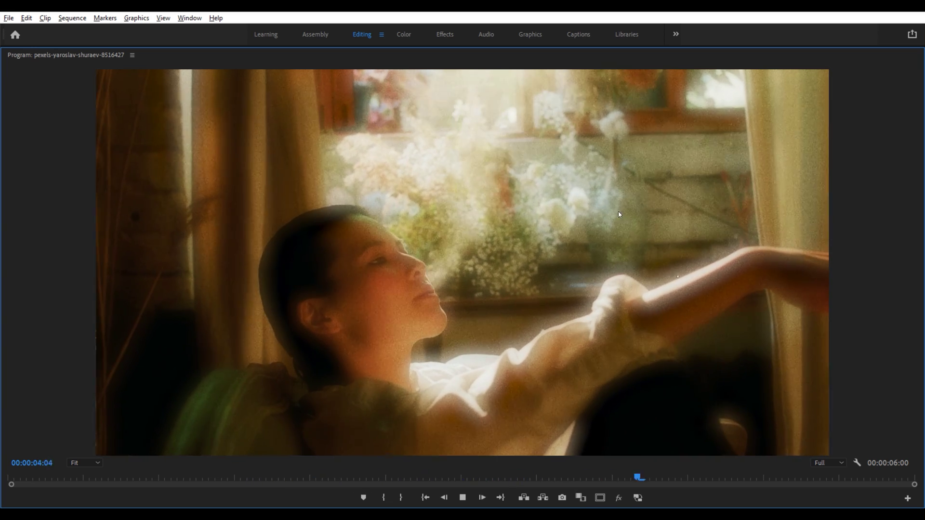
key(space)
Magnify the Program monitor to 50%, pan across the image and play from the start to inspect the grain closely.
click(85, 393)
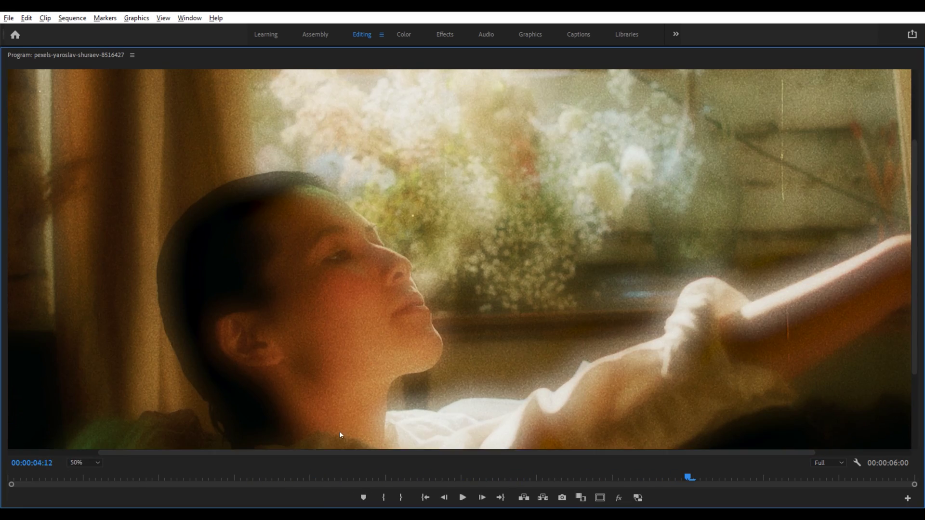
drag(349, 454, 735, 360)
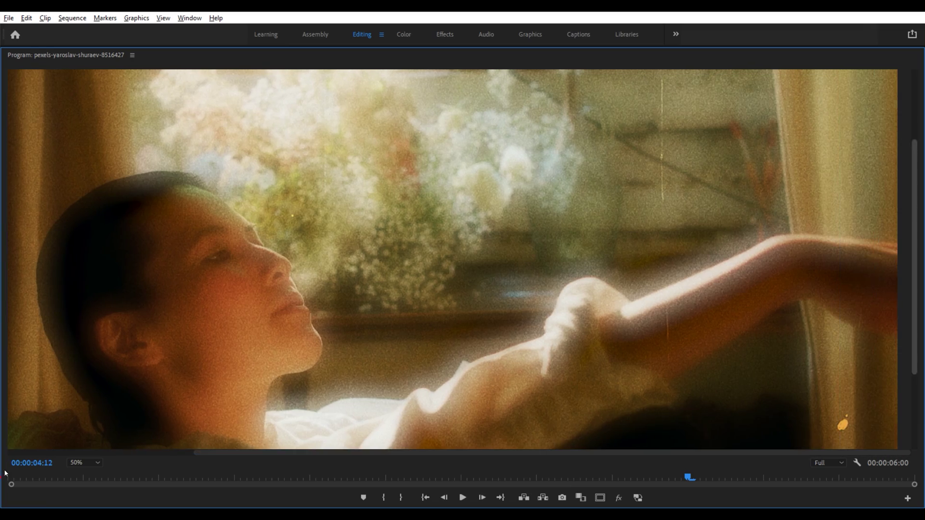
click(4, 473)
key(space)
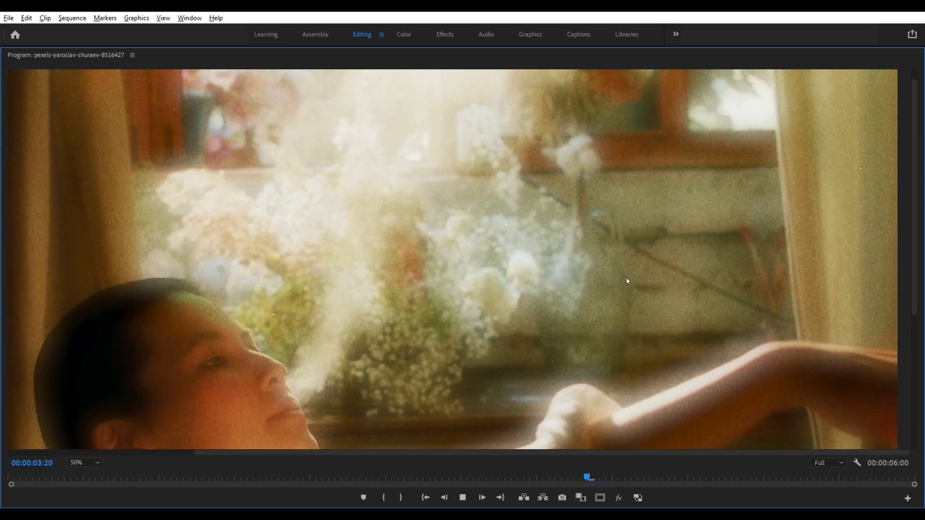
key(space)
key(grave)
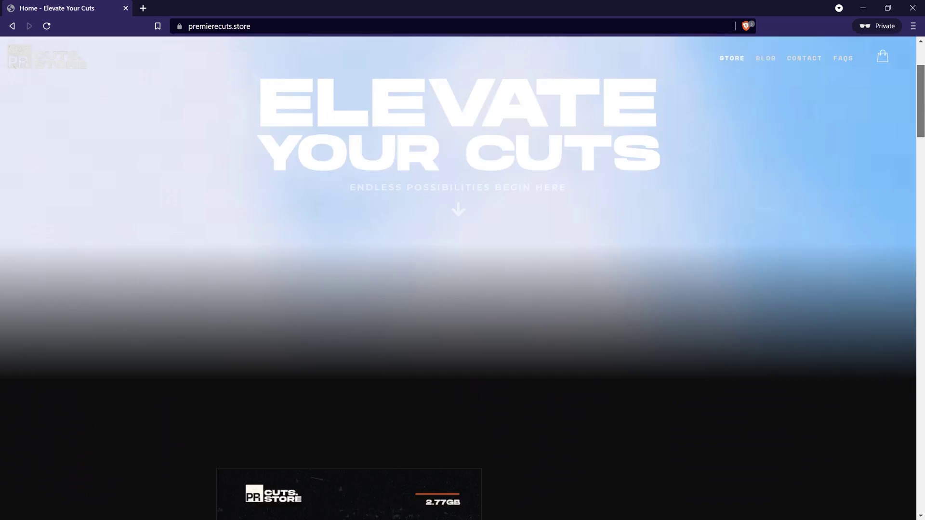
Switch to the browser and look over the Solaris SFX product page on premierecuts.store.
scroll(462, 270, down, 5)
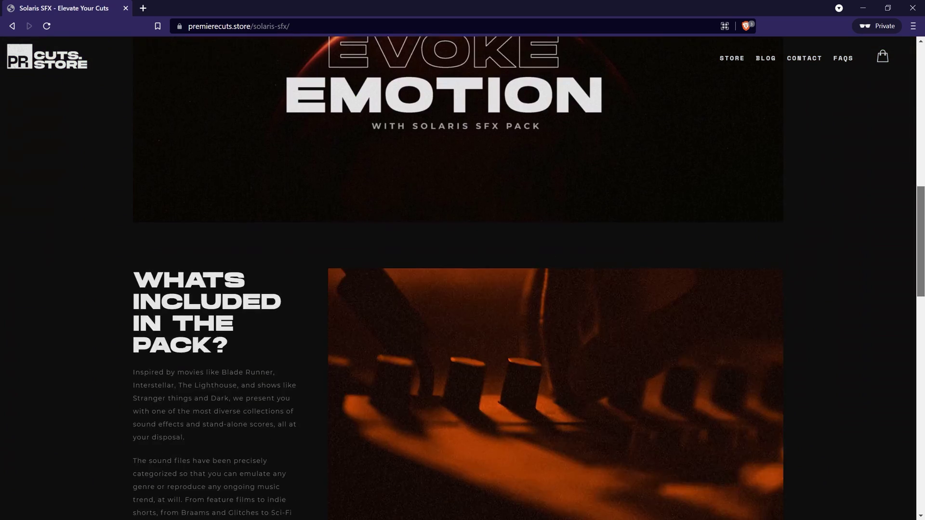
scroll(462, 280, down, 5)
scroll(463, 279, down, 1)
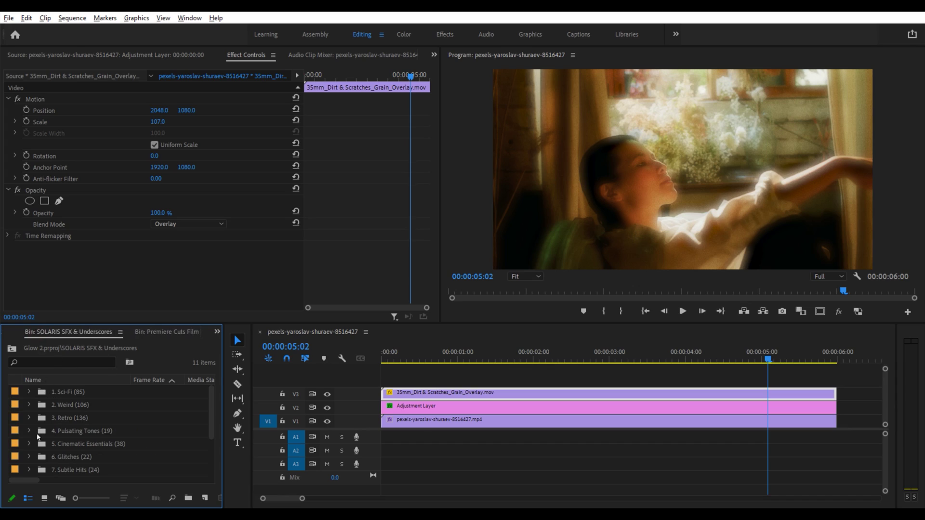
Place Fantasy 1.wav from the 3. Retro (136) > Accent Hits > Fantasy bin at the start of audio track A1.
click(29, 418)
click(39, 432)
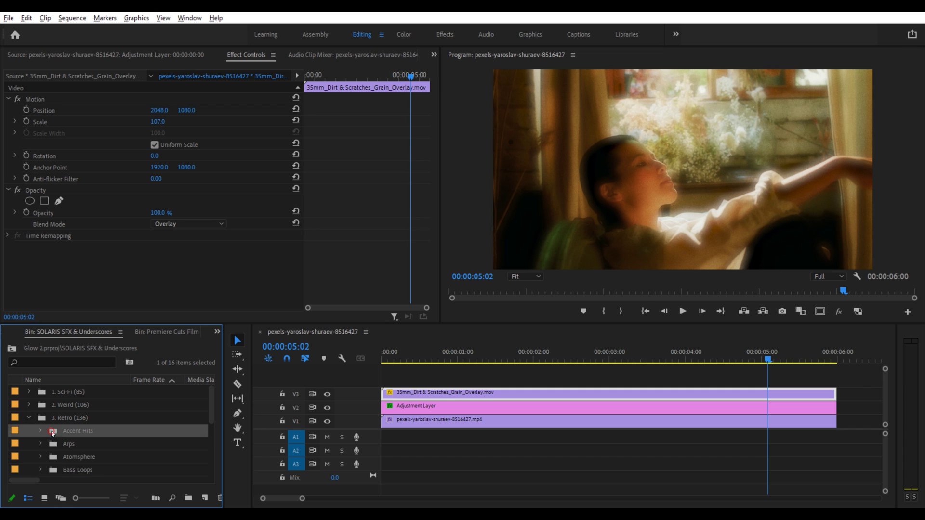
click(40, 432)
scroll(49, 438, down, 3)
click(52, 431)
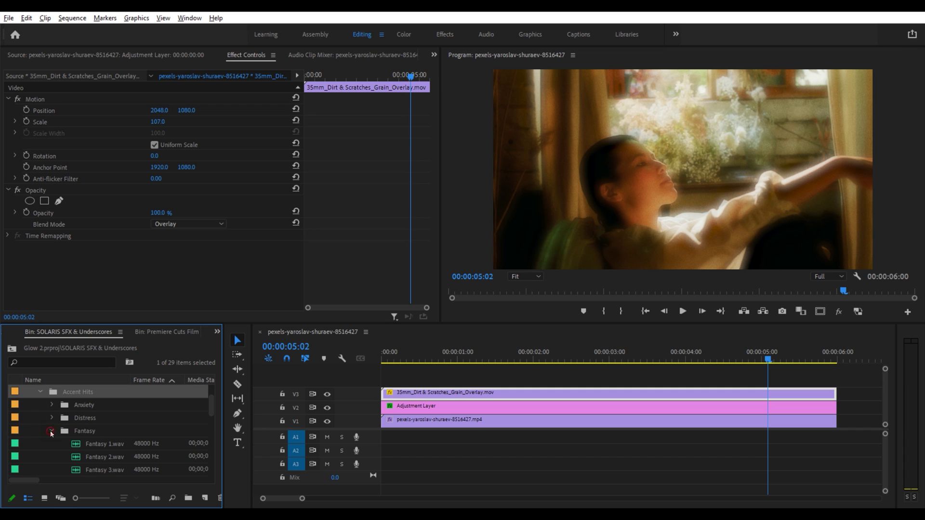
scroll(50, 434, down, 3)
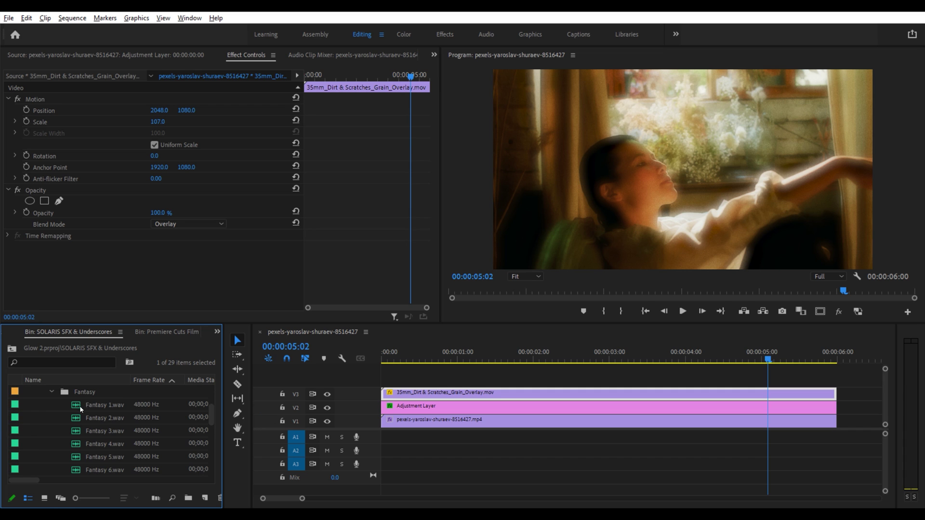
click(106, 409)
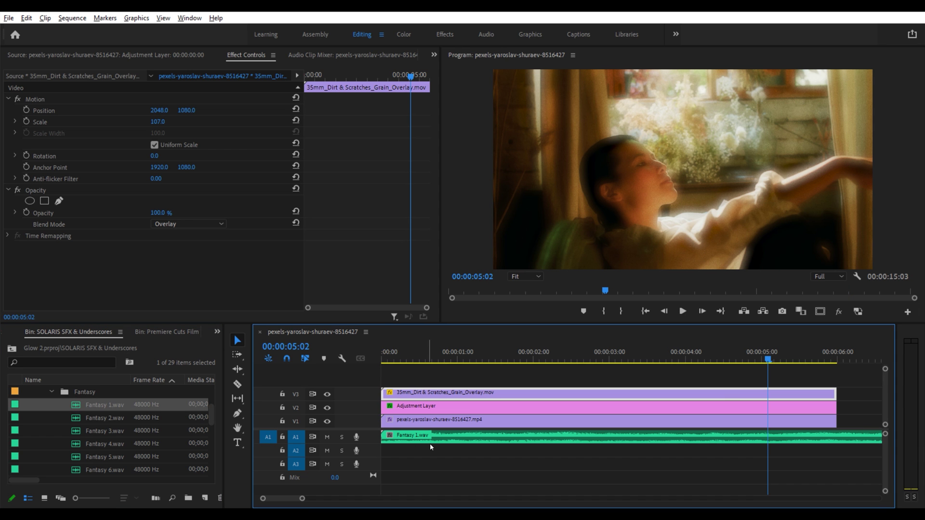
Play the finished sequence with sound from the beginning in the maximized Program monitor, and return the playhead to the start.
key(Home)
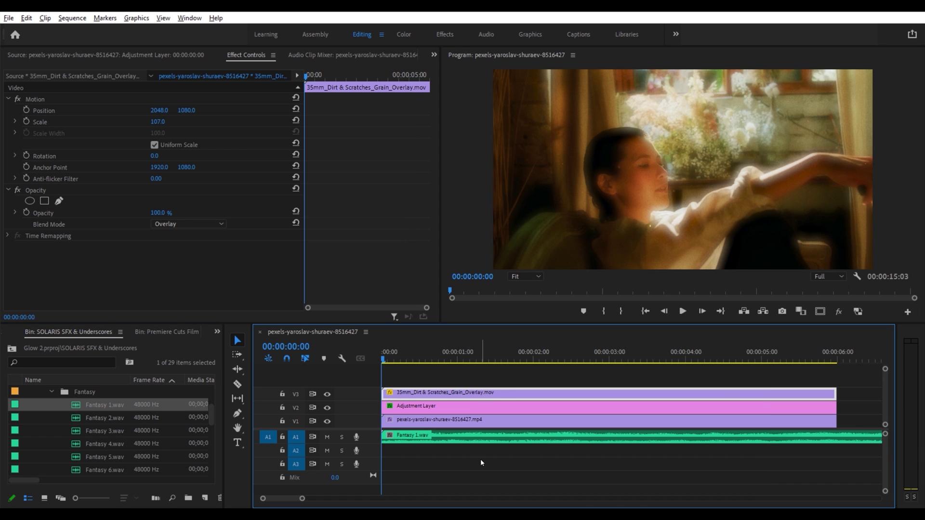
key(grave)
key(space)
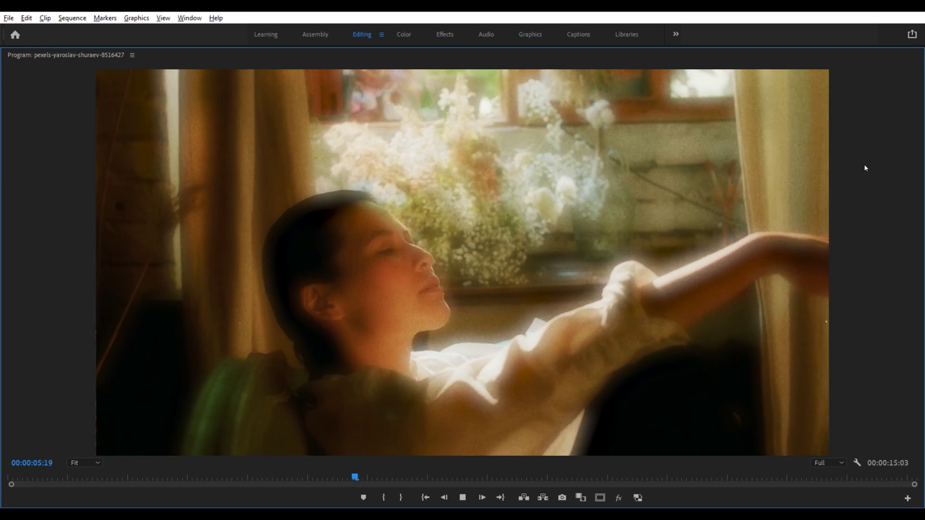
key(grave)
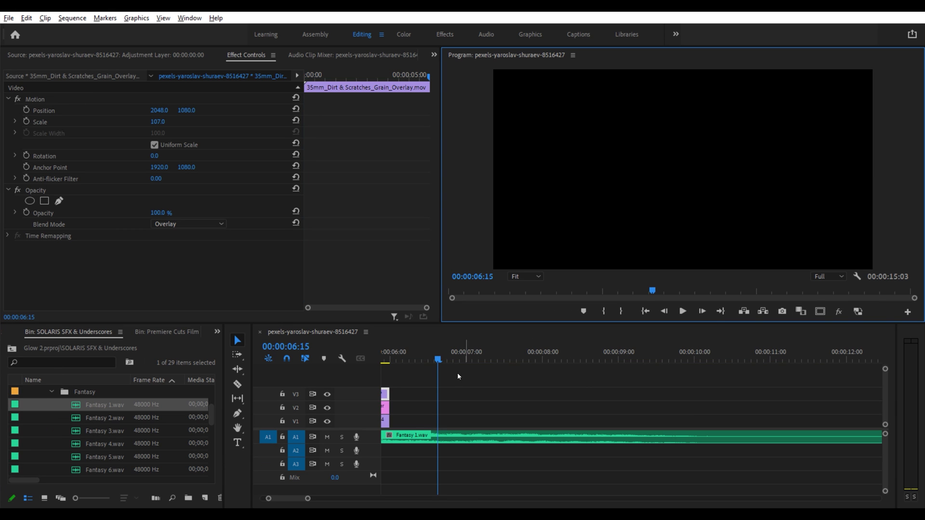
key(Home)
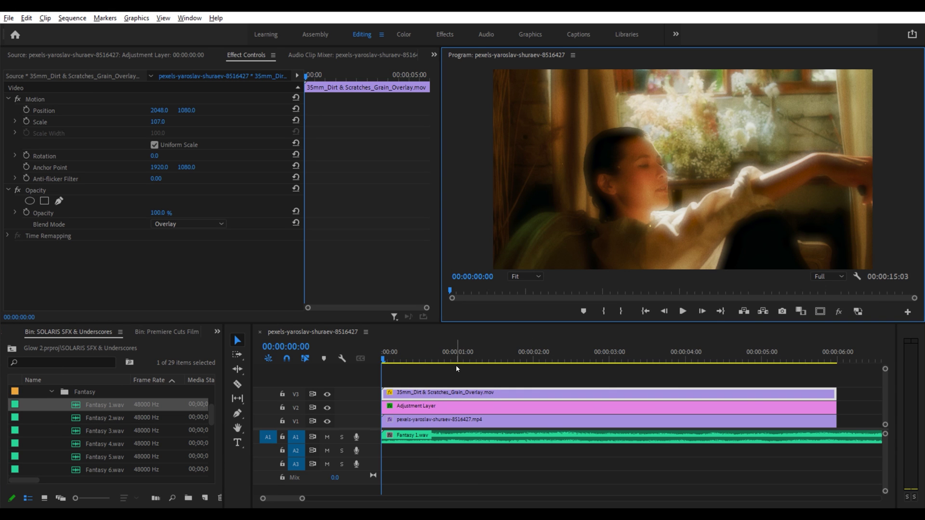
click(456, 364)
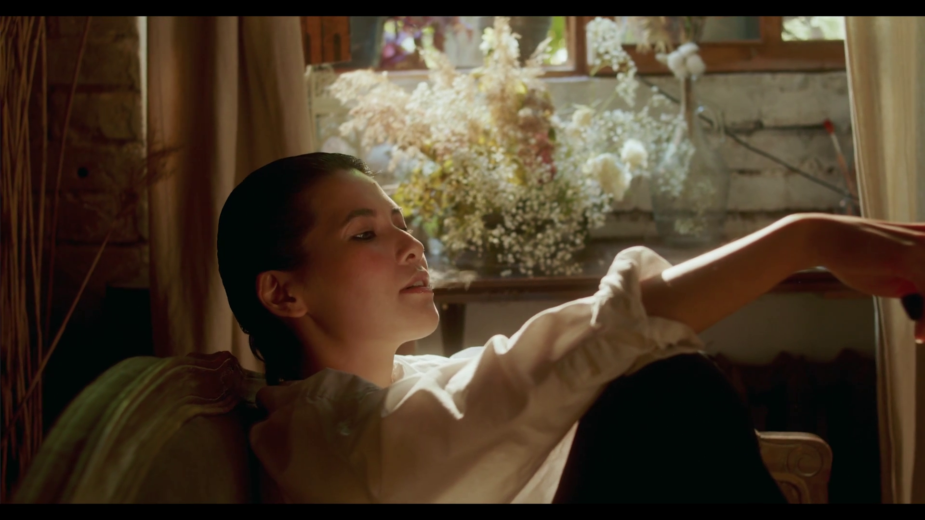